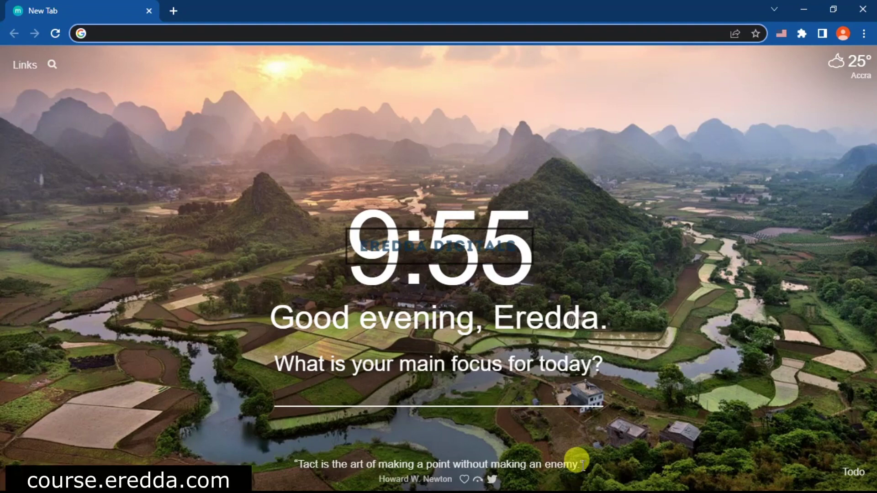
text(asw)
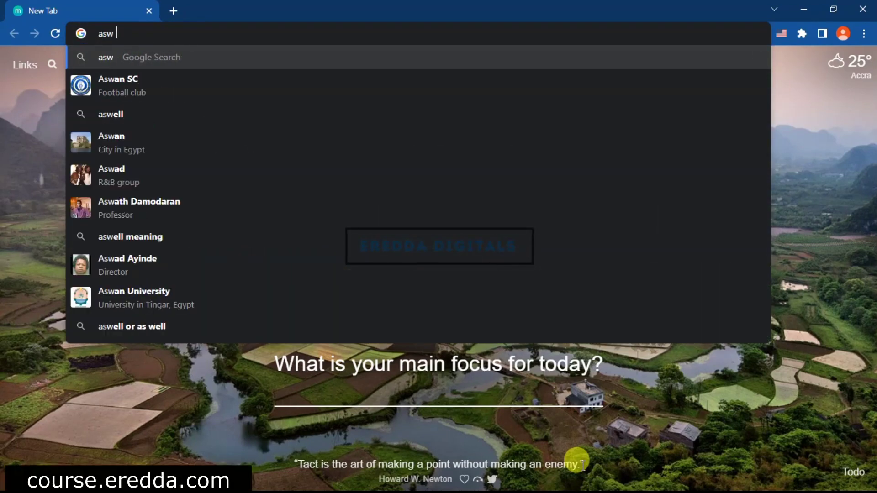
text( free)
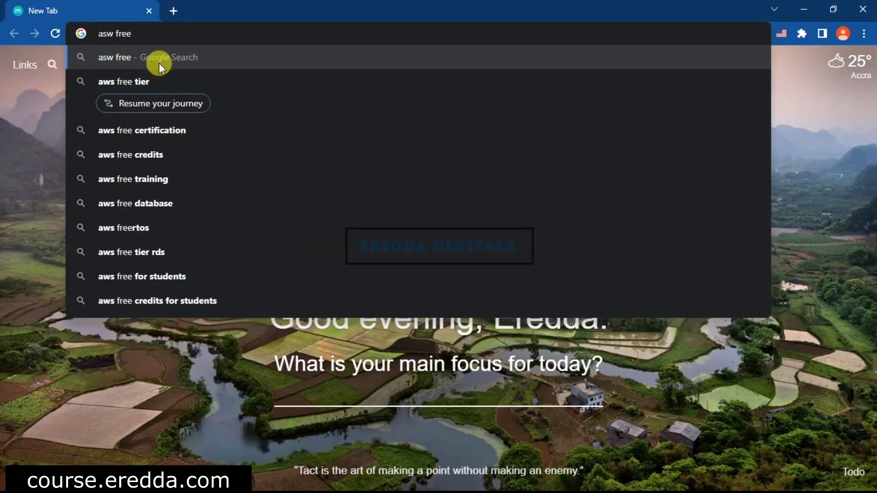
Search Google for 'aws free tier' and open the AWS Free Tier result
click(161, 81)
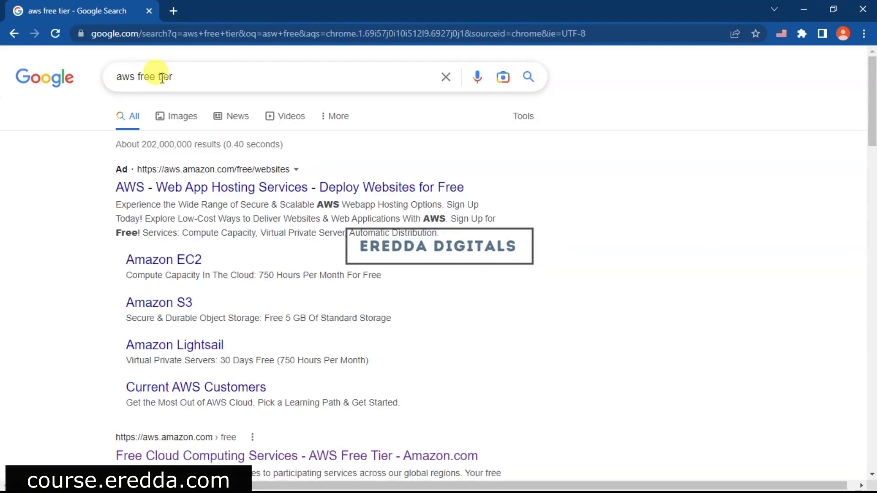
click(196, 457)
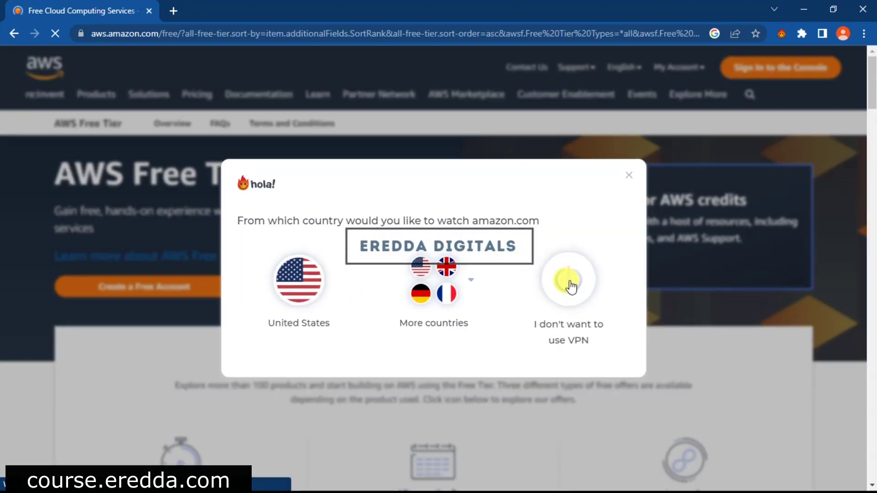
Open the Hola VPN extension panel over the AWS Free Tier page
click(782, 32)
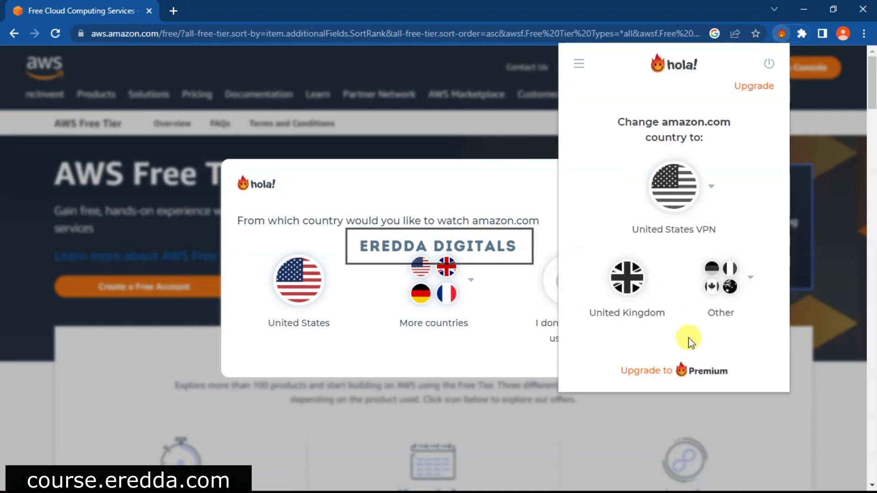
Turn Hola VPN off, close its panel, and go to the AWS console sign-in page
click(770, 70)
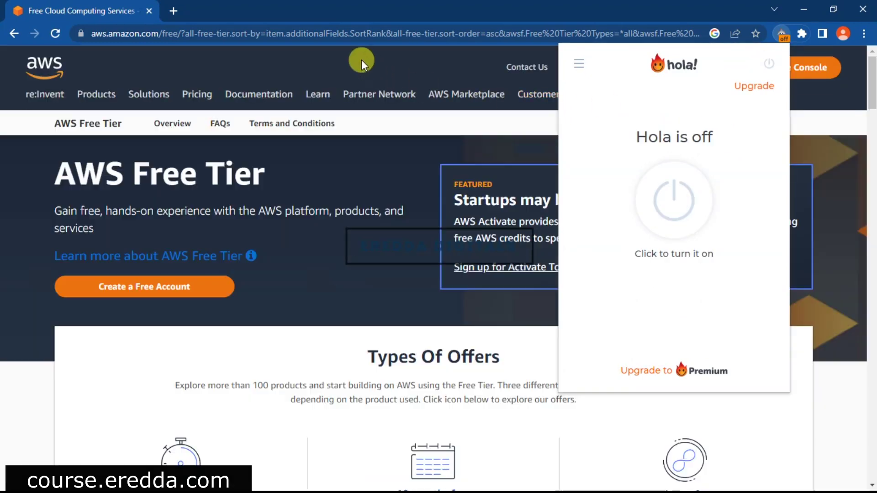
click(361, 60)
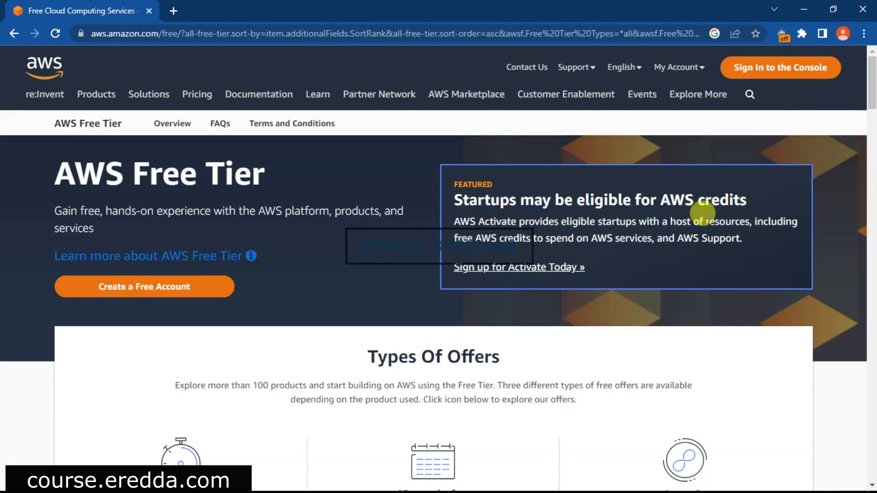
click(779, 74)
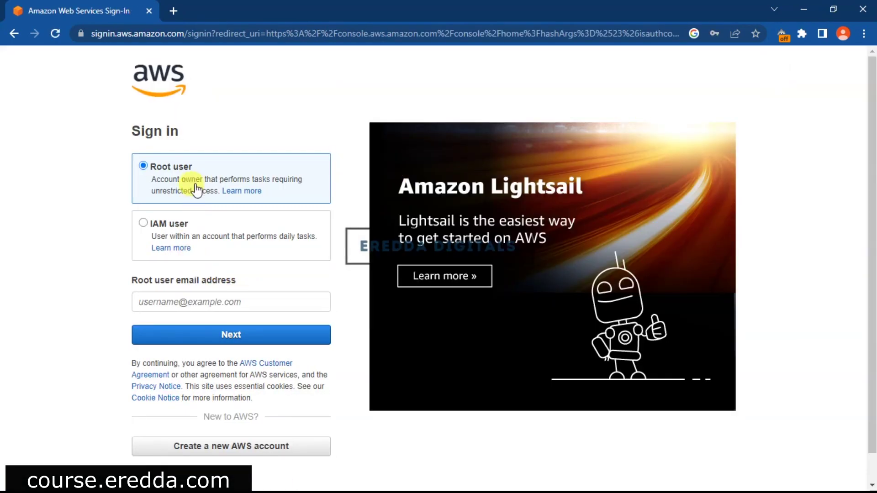
Begin entering the root user email address on the AWS sign-in page
click(195, 300)
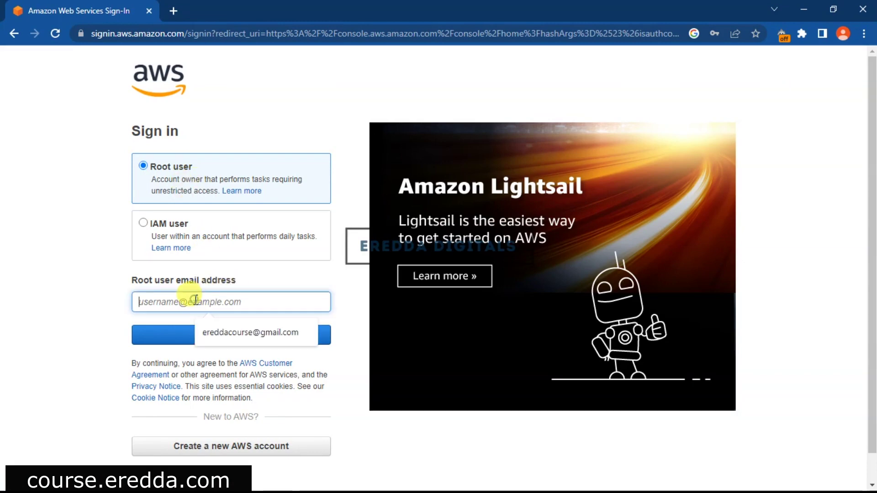
Sign in as root user with the saved email and autofilled password
click(238, 335)
click(236, 335)
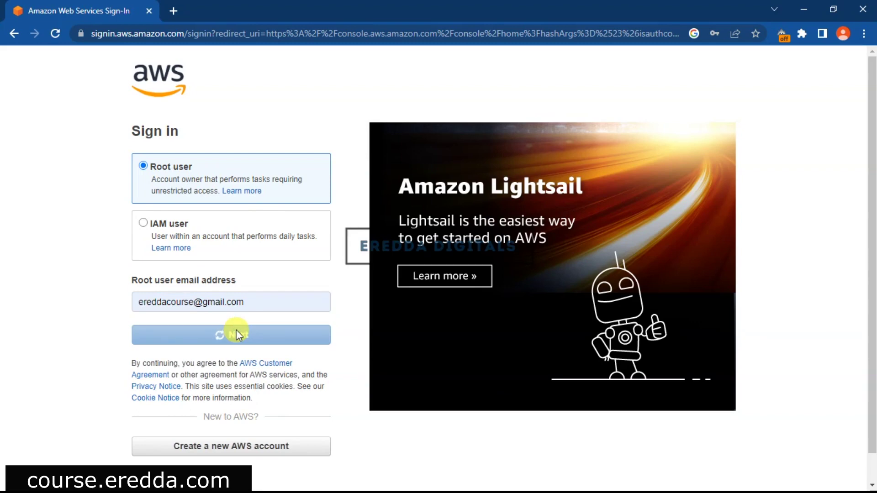
click(255, 247)
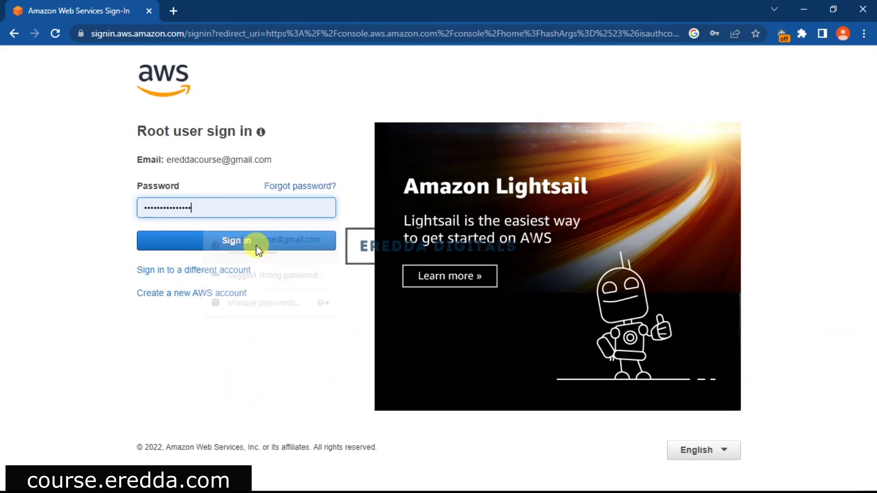
click(231, 240)
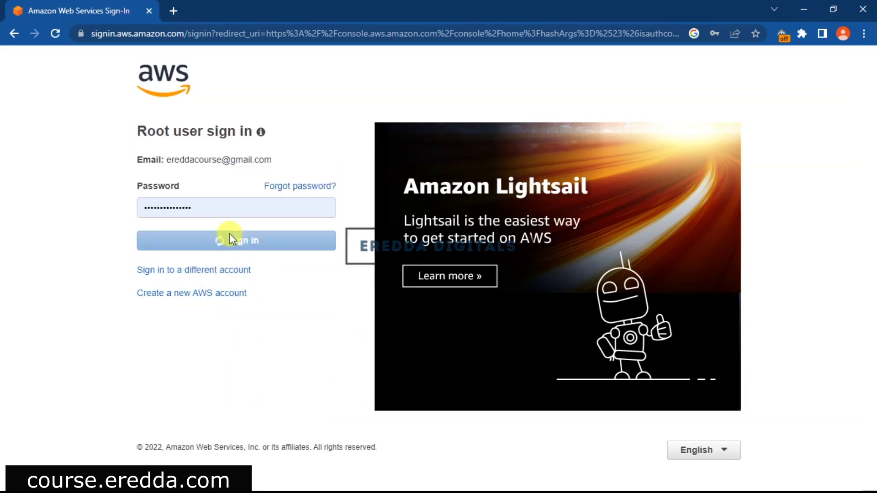